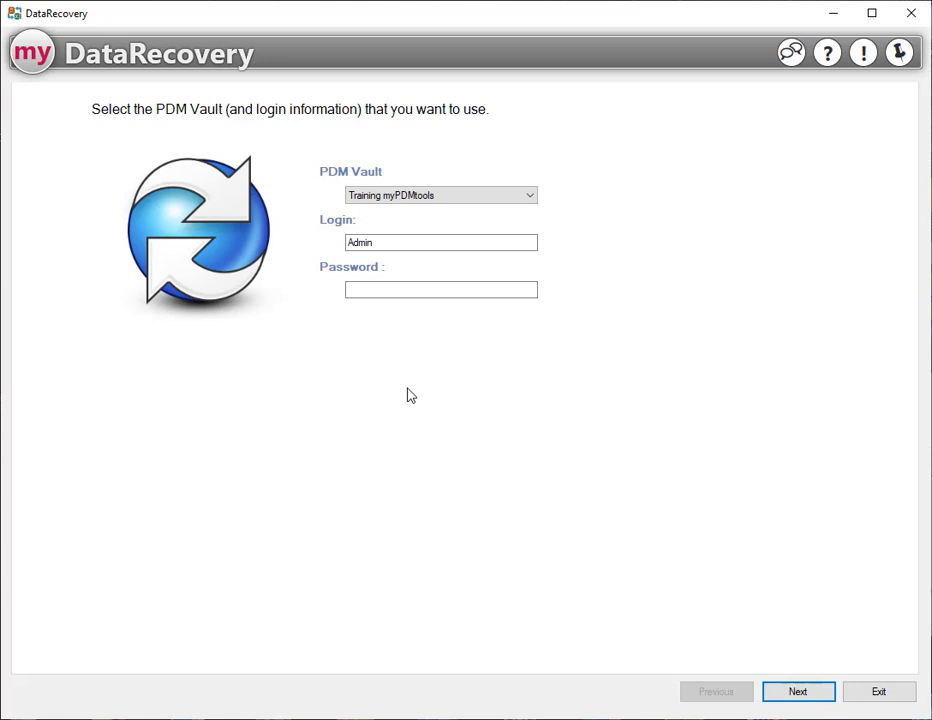
# Log in to the Training myPDMtools vault in myDataRecovery
pyautogui.click(795, 691)
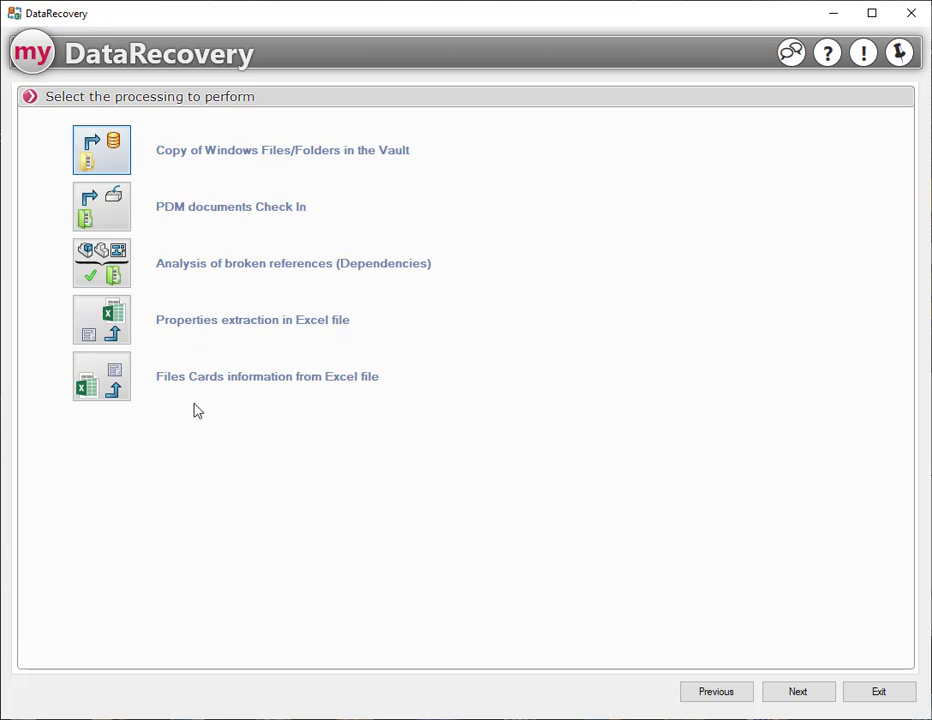
# Select the C:\Temp\225-312 folder as the source to copy into the vault
pyautogui.doubleClick(121, 157)
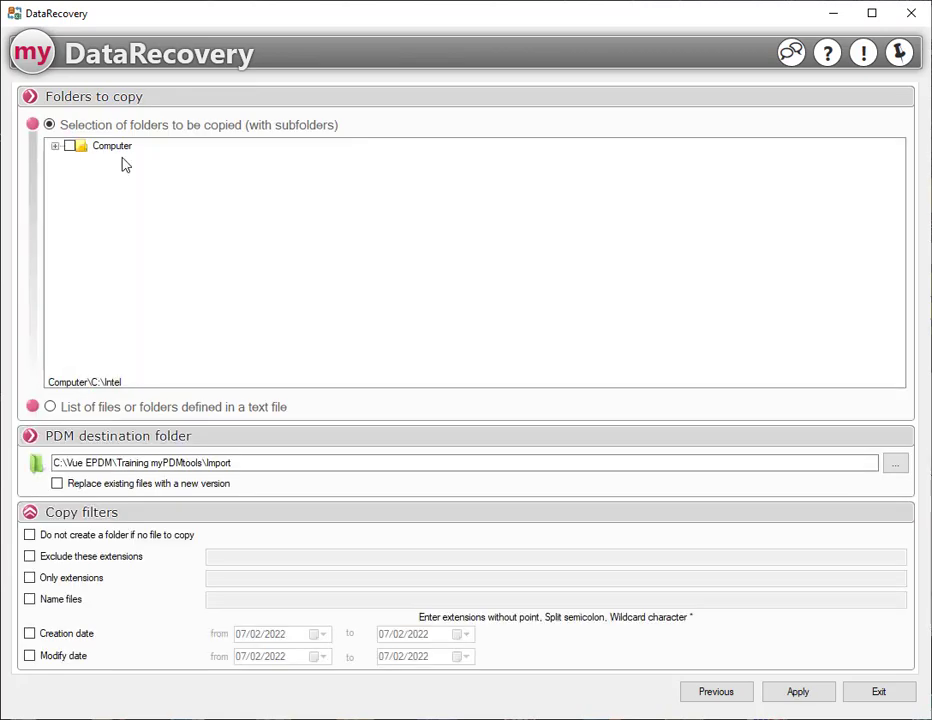
pyautogui.click(55, 146)
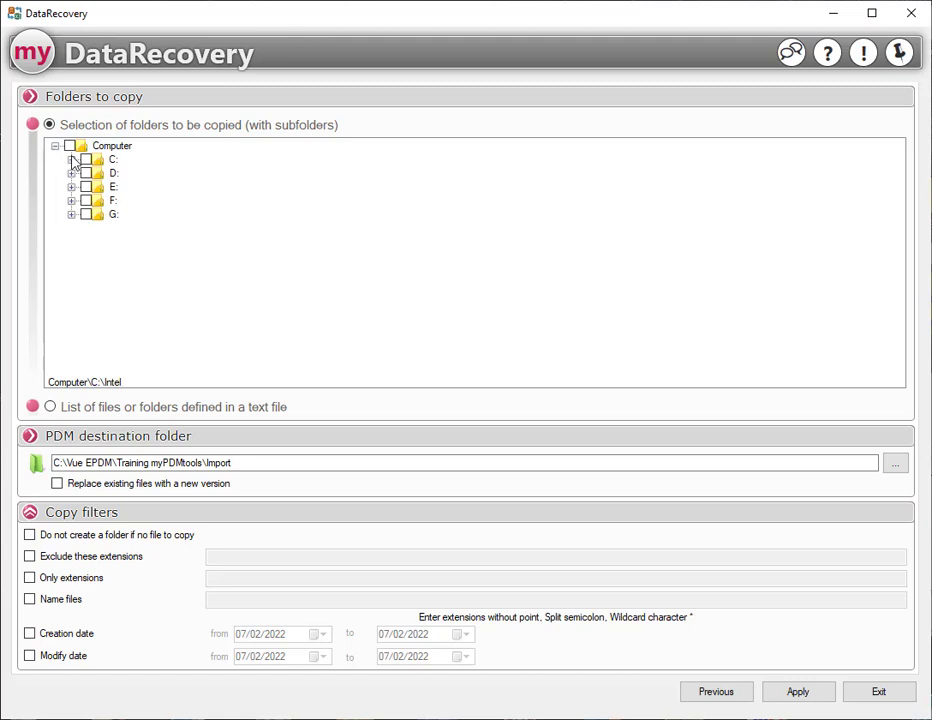
pyautogui.click(71, 160)
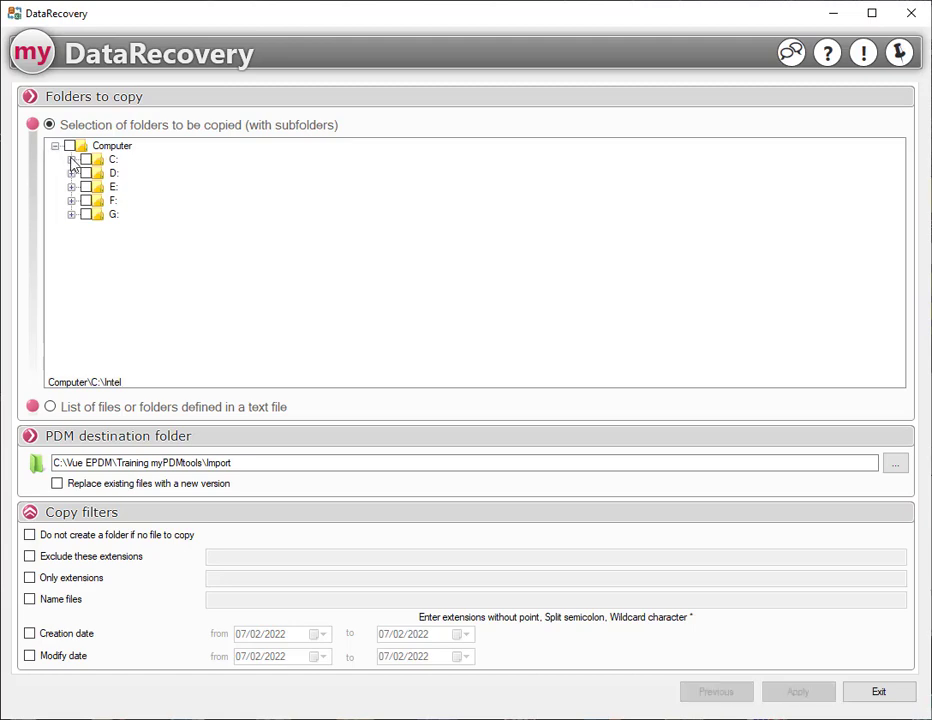
pyautogui.click(69, 158)
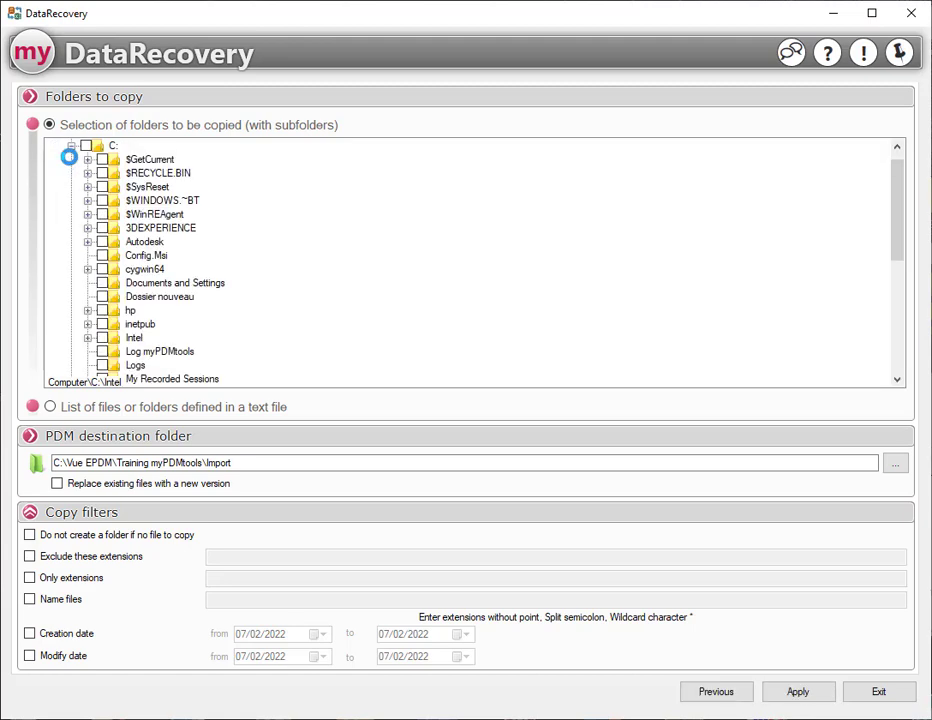
pyautogui.scroll(-2, 69, 157)
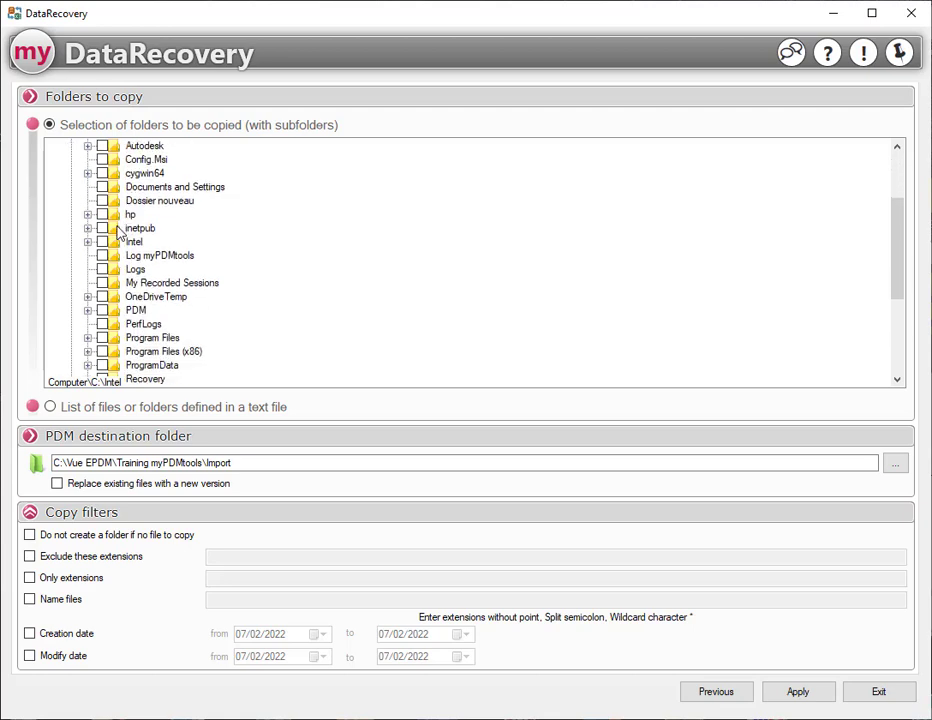
pyautogui.scroll(-1, 95, 295)
pyautogui.scroll(-1, 124, 312)
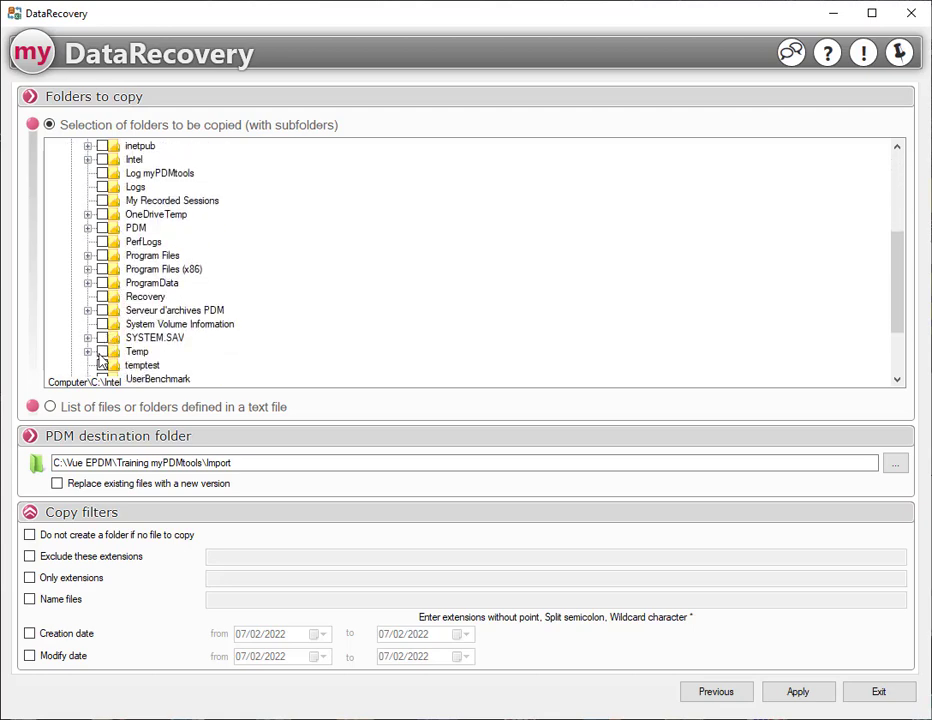
pyautogui.click(88, 351)
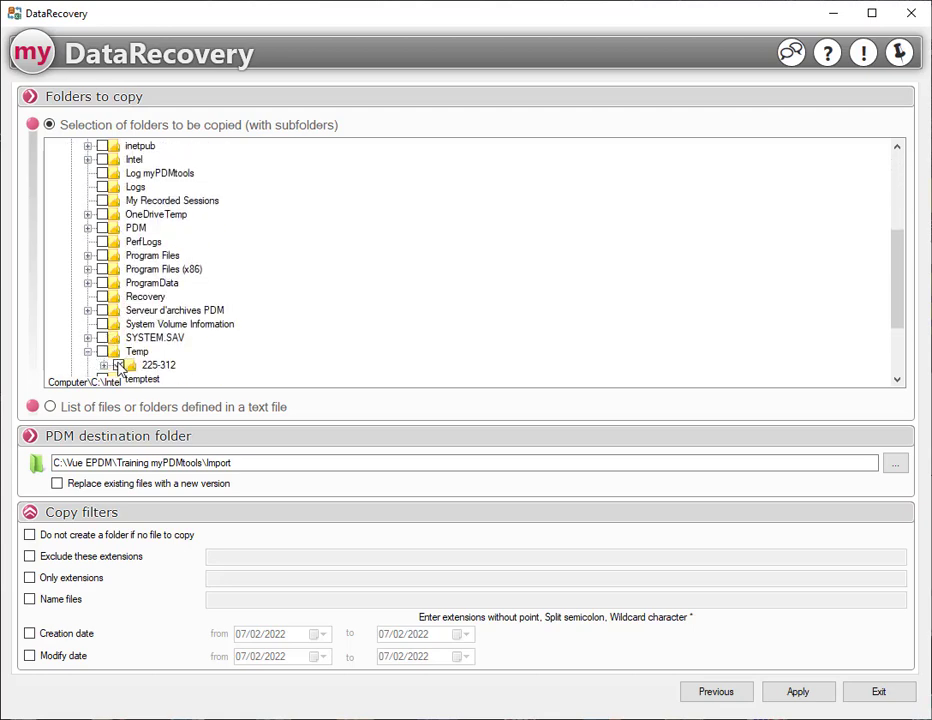
pyautogui.click(118, 366)
# Limit the copy to sld* extensions and run it into the Import folder
pyautogui.click(85, 580)
pyautogui.click(234, 580)
pyautogui.write('s')
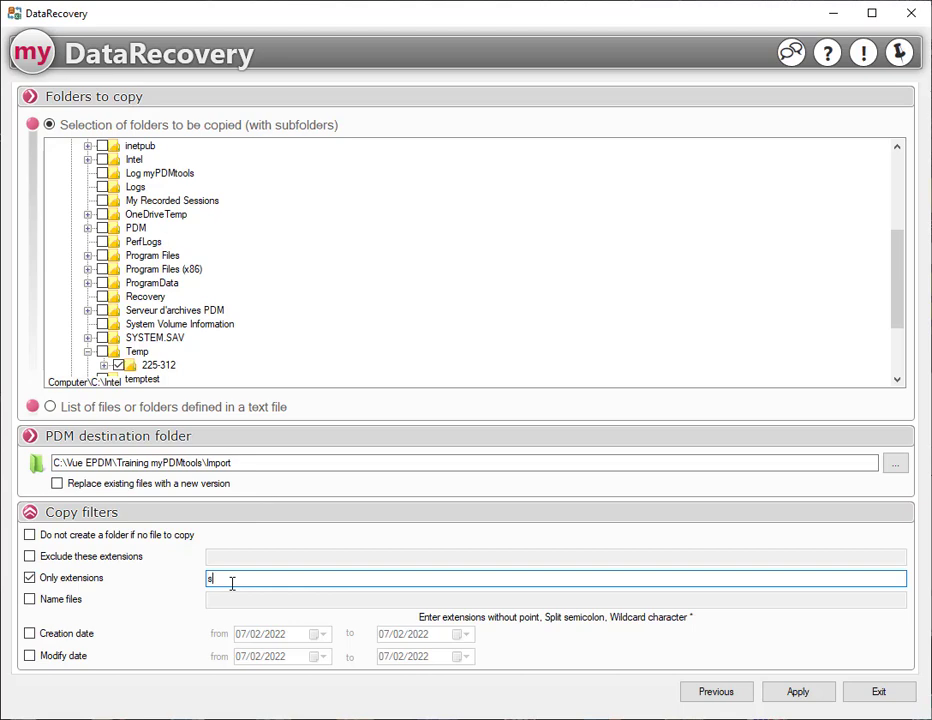
pyautogui.write('ld*')
pyautogui.click(795, 692)
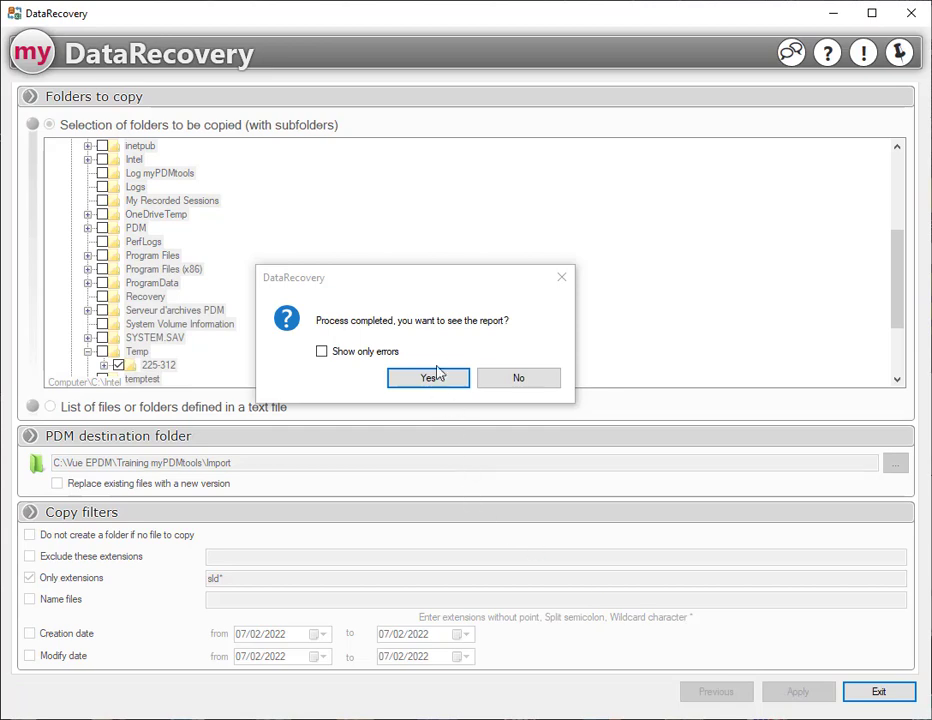
# View the Chrome copy report (31 of 32 files copied) and close it
pyautogui.click(432, 379)
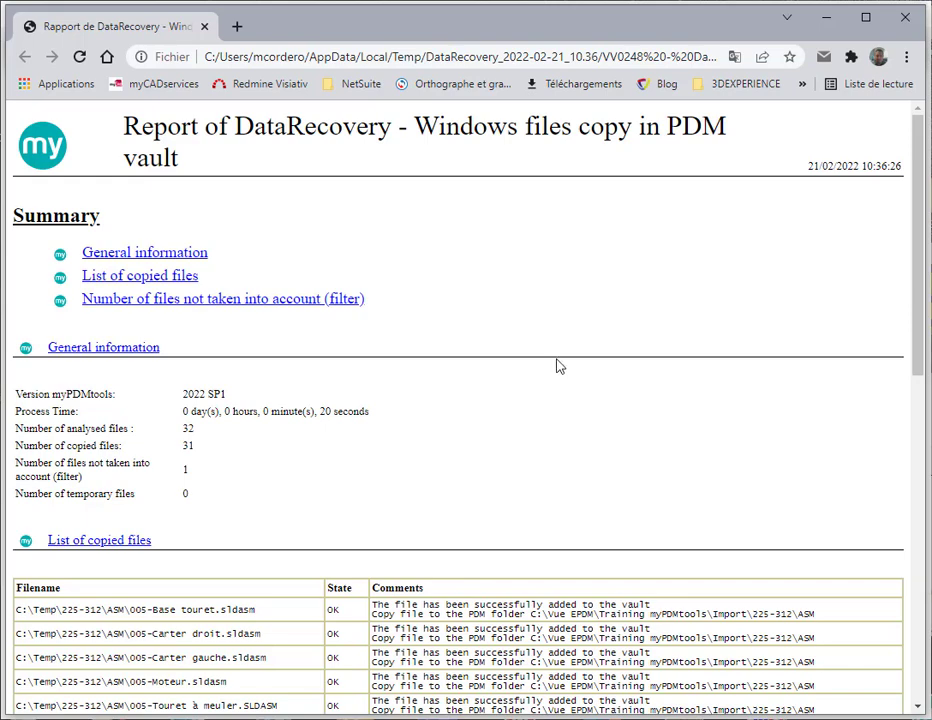
pyautogui.click(903, 20)
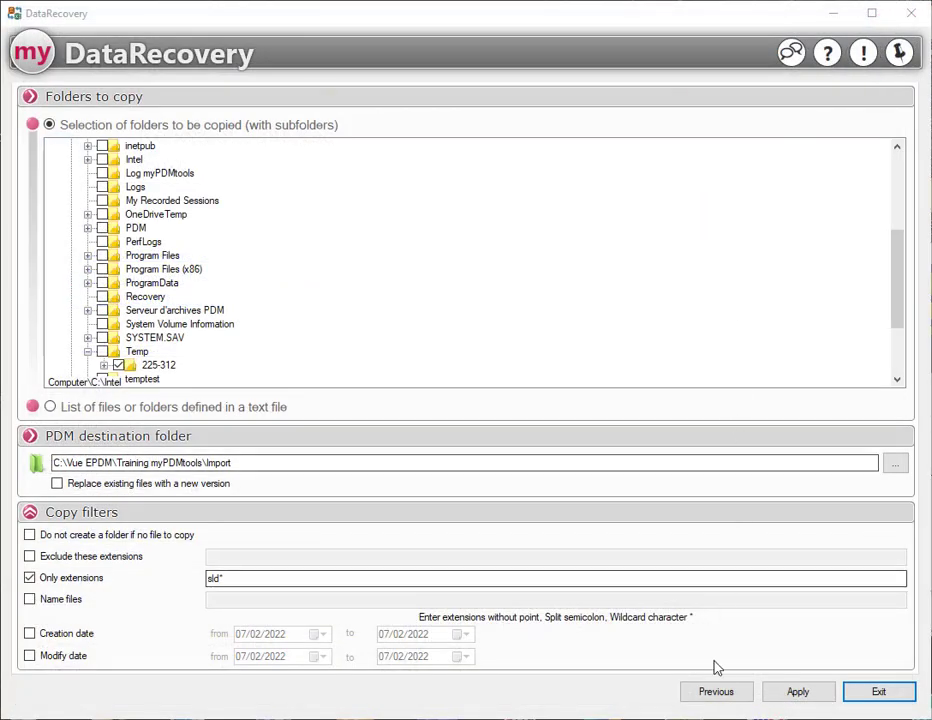
# Check in all 31 Import folder files without viewing the report, then return to the task list
pyautogui.click(726, 692)
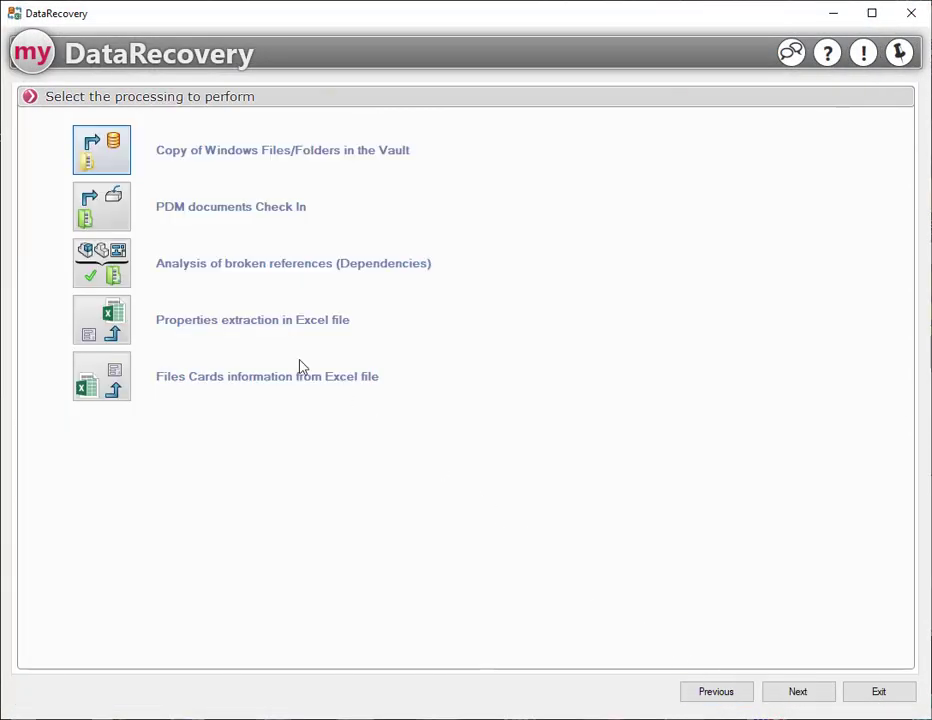
pyautogui.doubleClick(114, 214)
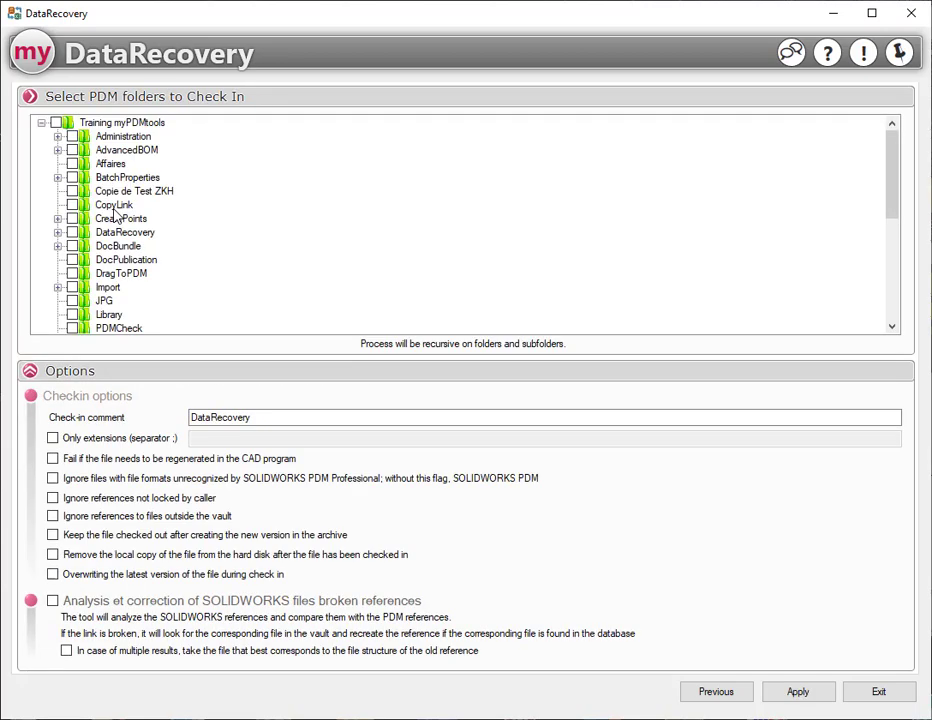
pyautogui.click(72, 287)
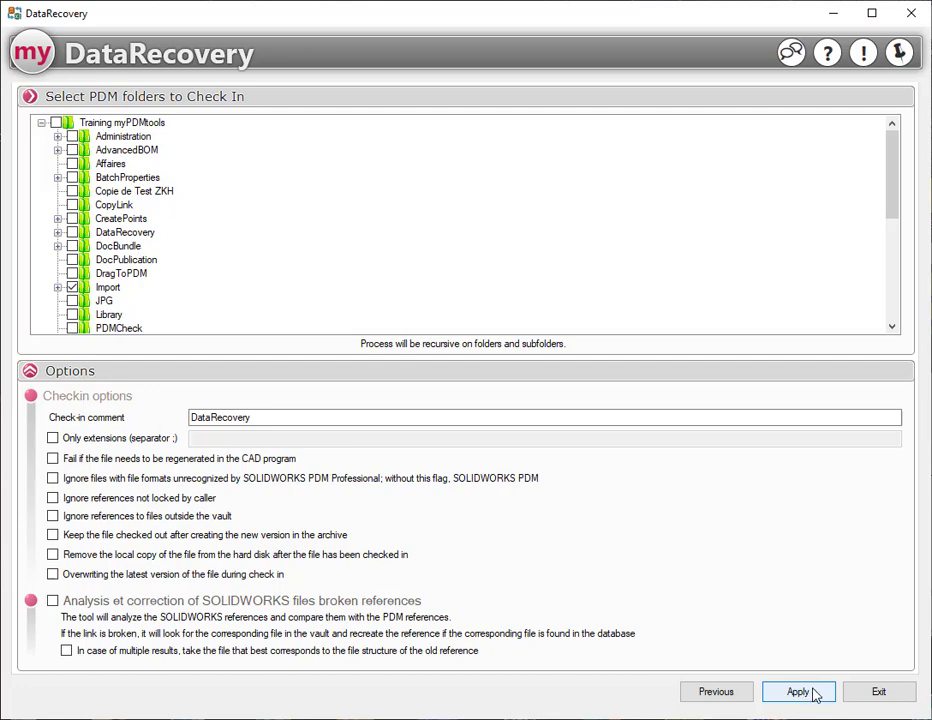
pyautogui.click(814, 693)
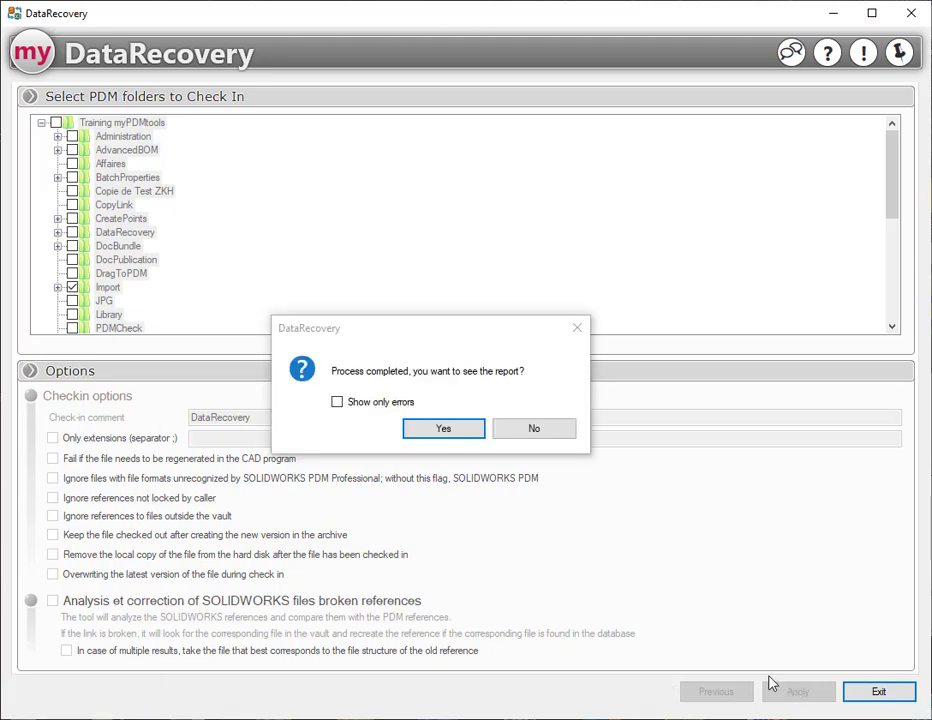
pyautogui.click(534, 428)
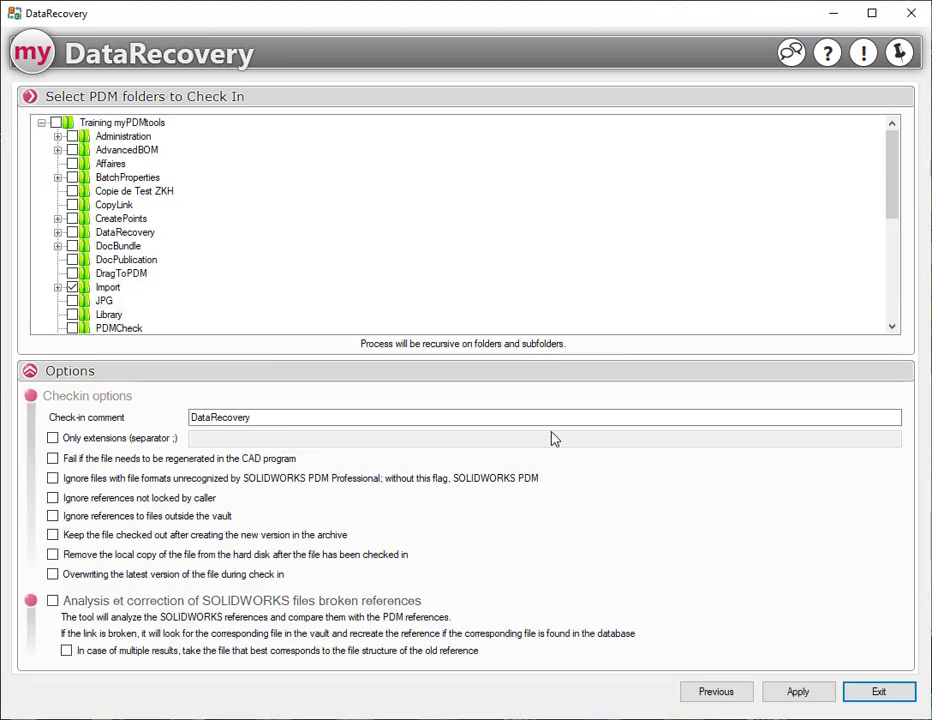
pyautogui.click(716, 691)
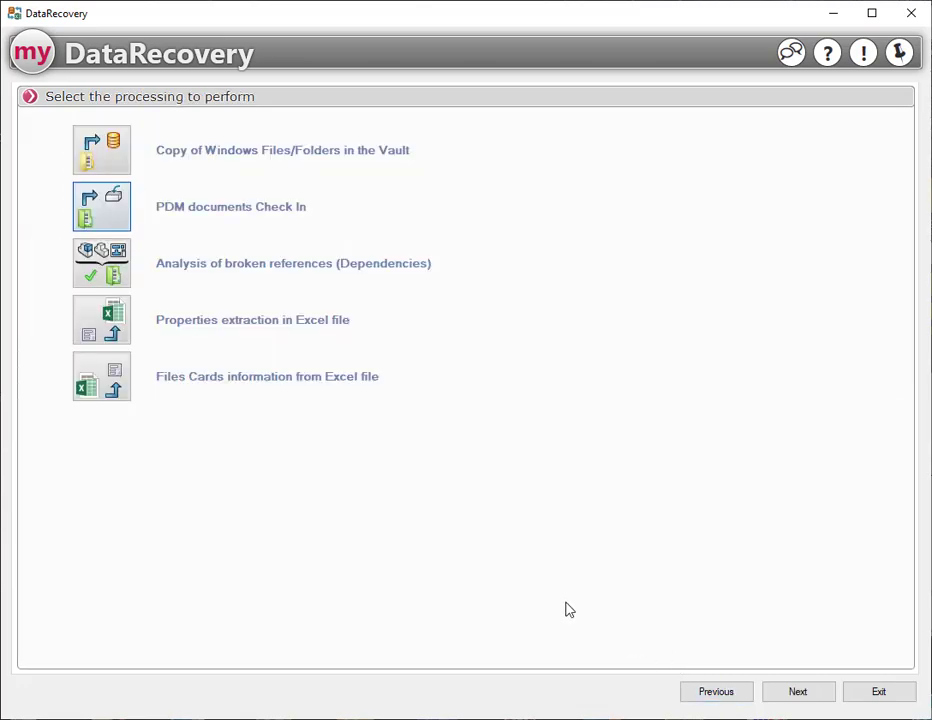
# Analyse and resolve the Import folder's broken references against the PDM vault, declining the report
pyautogui.click(114, 278)
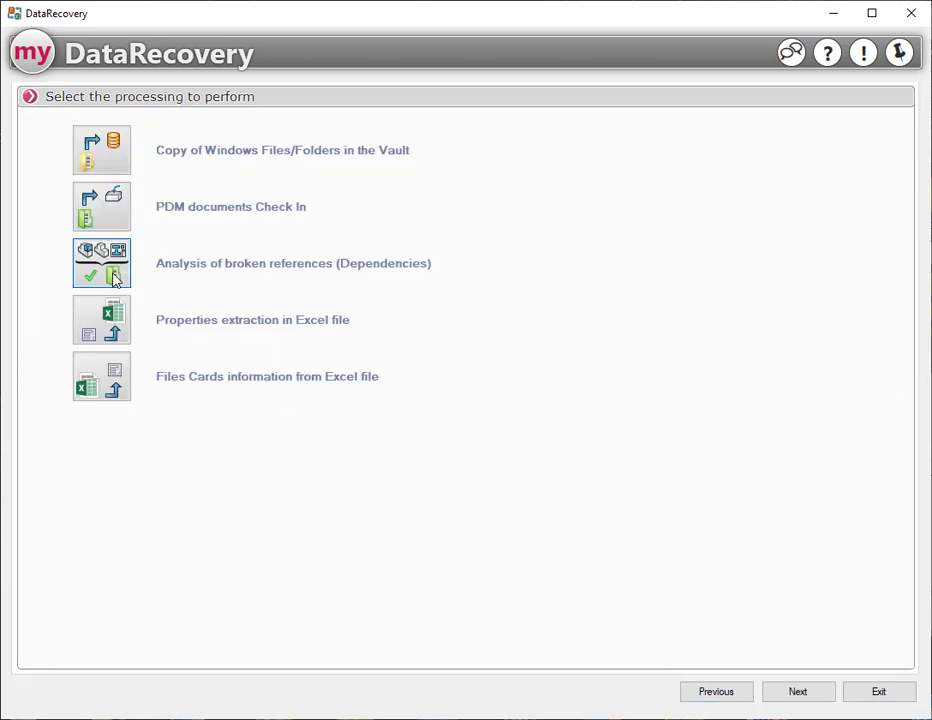
pyautogui.doubleClick(114, 278)
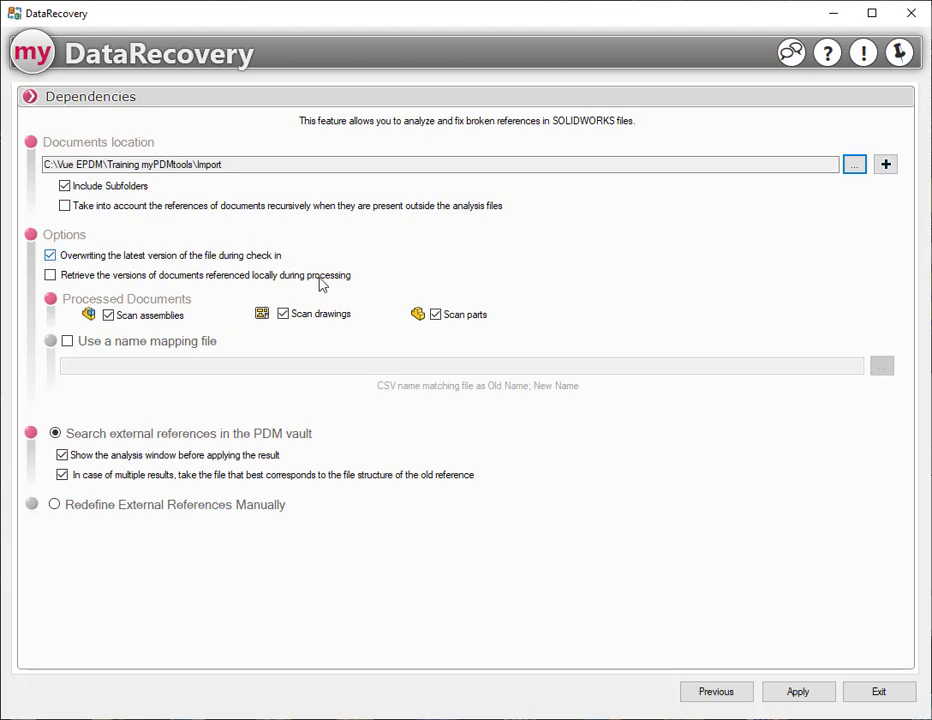
pyautogui.click(795, 693)
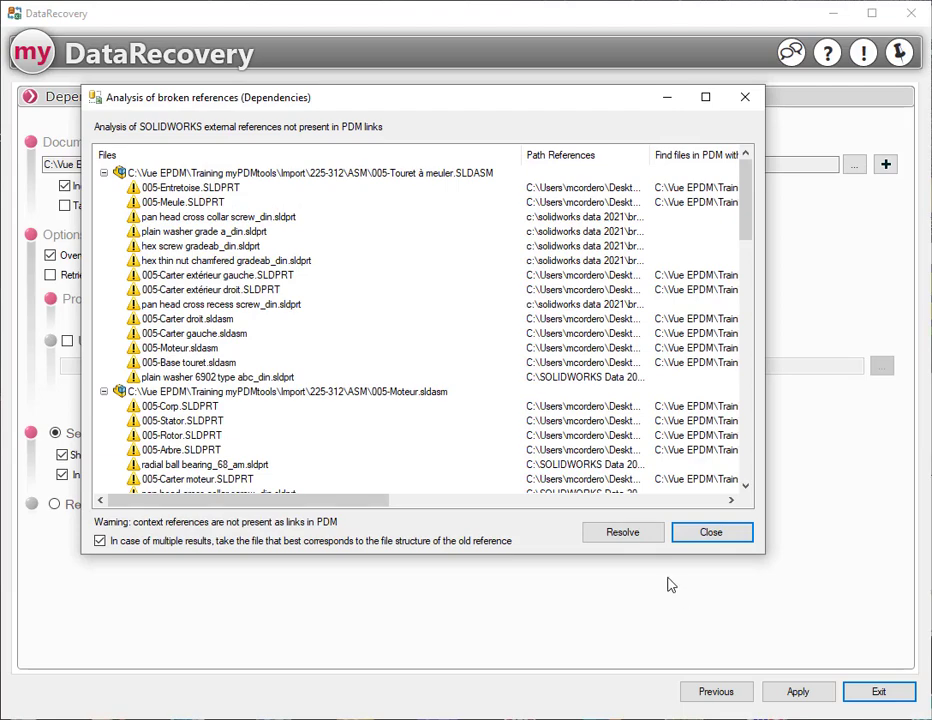
pyautogui.moveTo(335, 505)
pyautogui.mouseDown()
pyautogui.moveTo(684, 509)
pyautogui.moveTo(279, 505)
pyautogui.mouseUp()
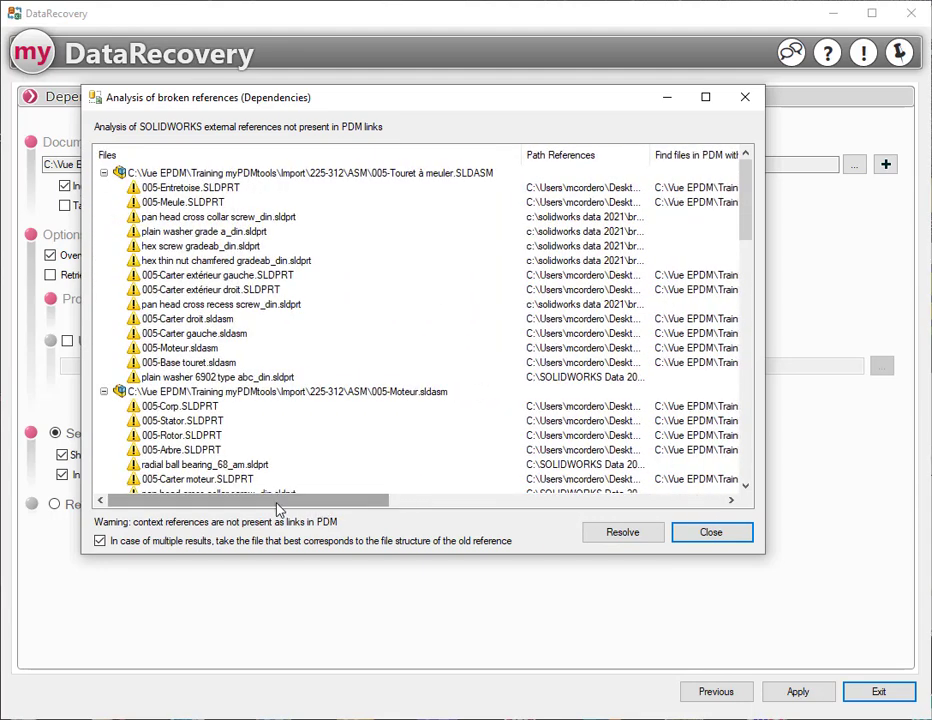
pyautogui.click(624, 535)
pyautogui.click(431, 407)
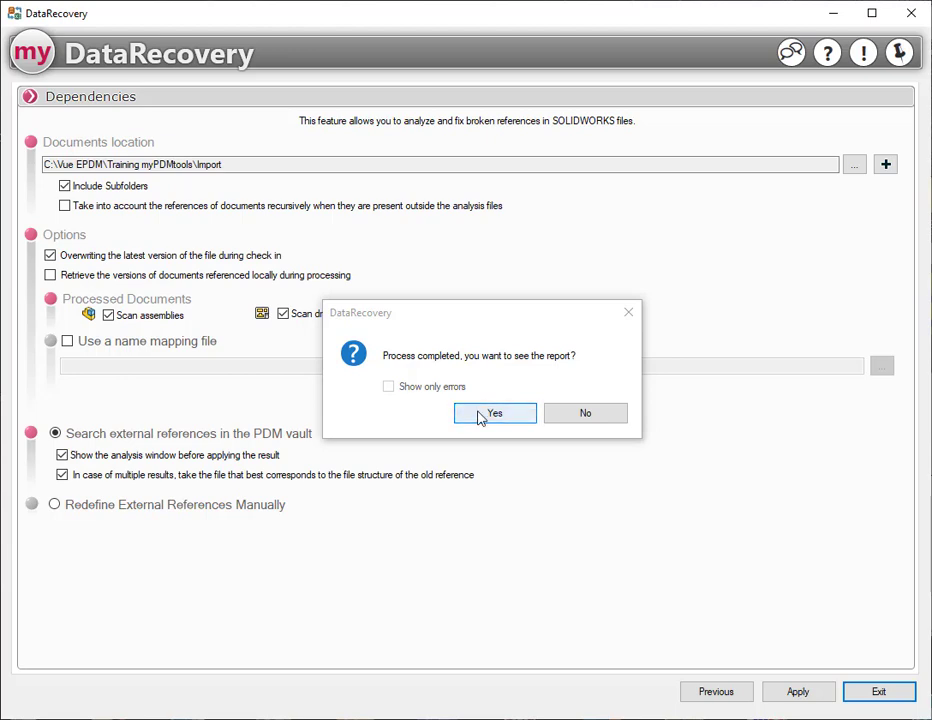
pyautogui.click(567, 418)
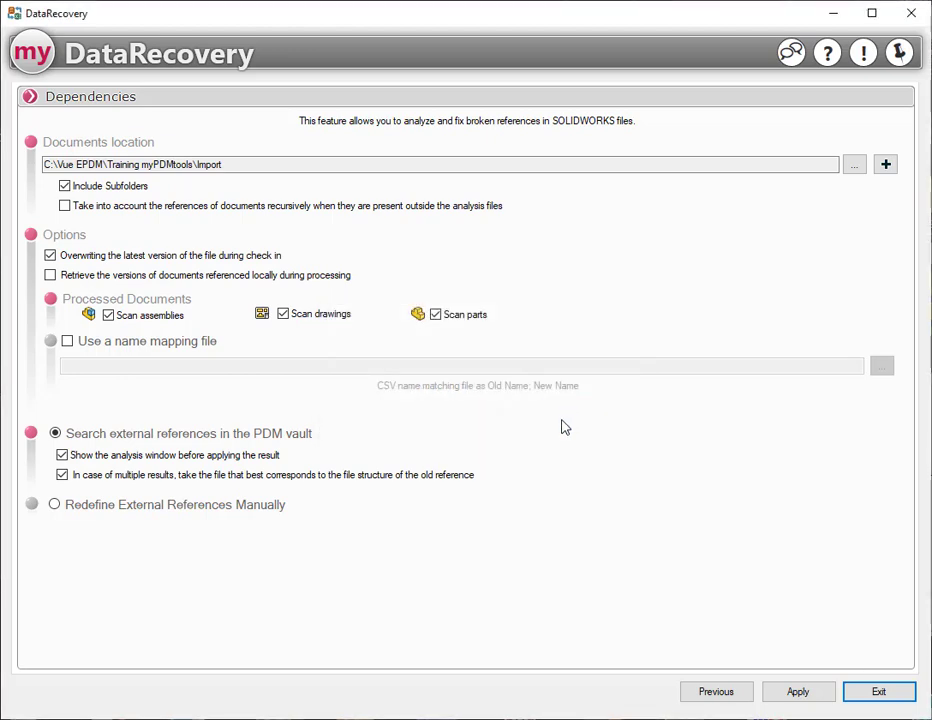
# Set up Properties extraction in Excel file with Import as the PDM directory
pyautogui.click(706, 693)
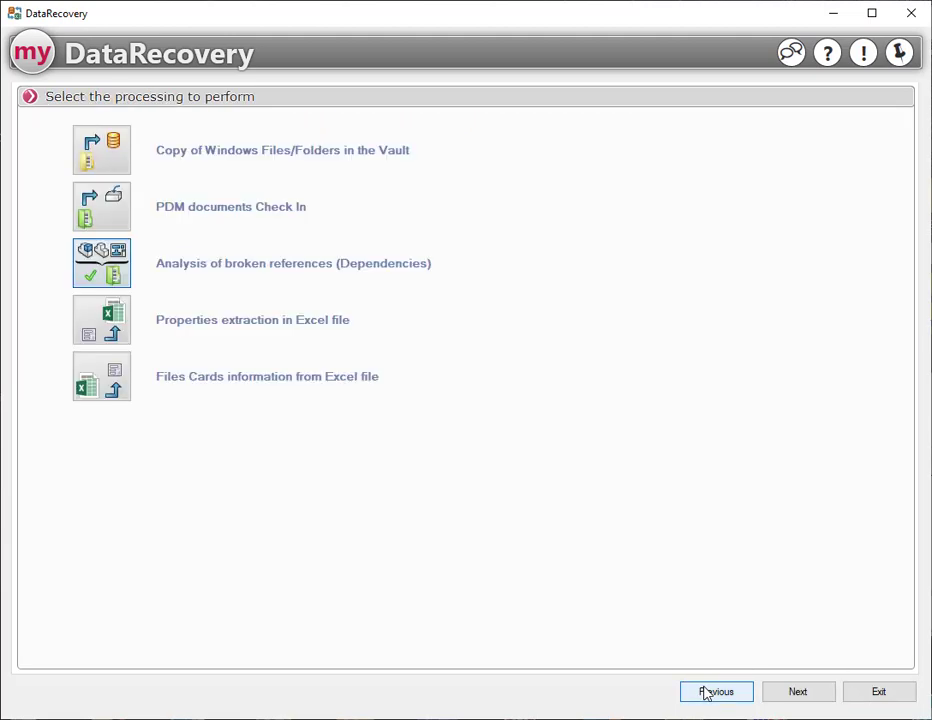
pyautogui.click(110, 325)
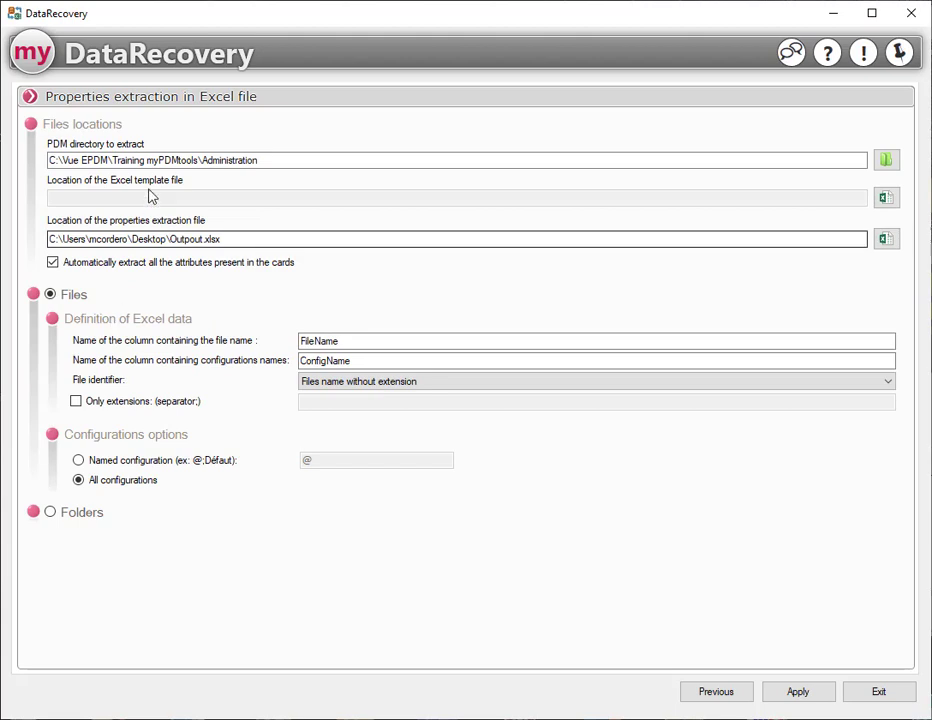
pyautogui.click(884, 161)
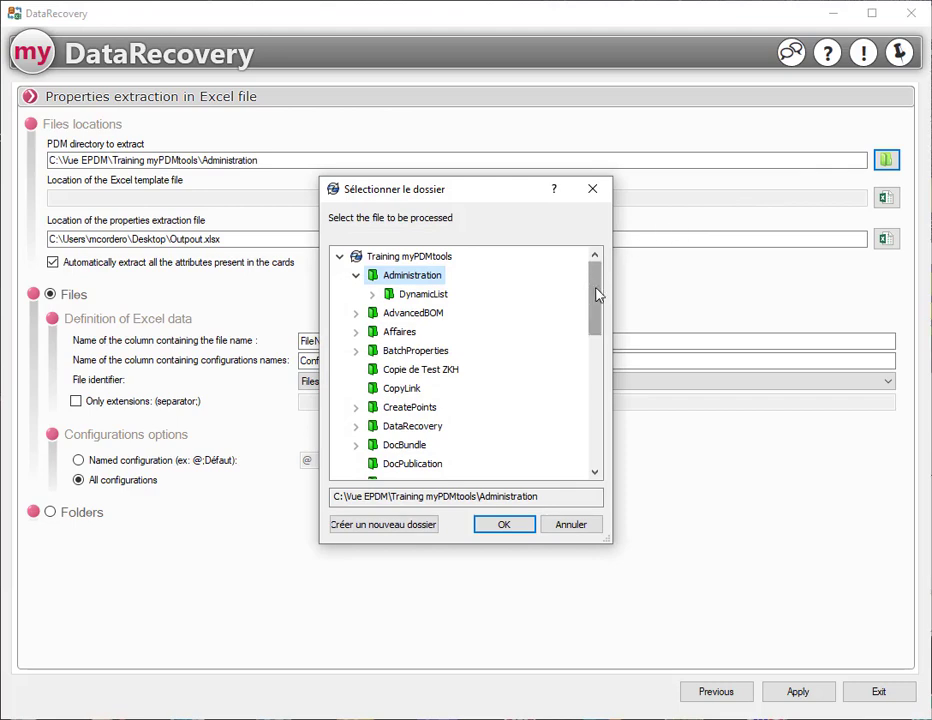
pyautogui.moveTo(596, 294); pyautogui.dragTo(596, 325)
pyautogui.click(395, 410)
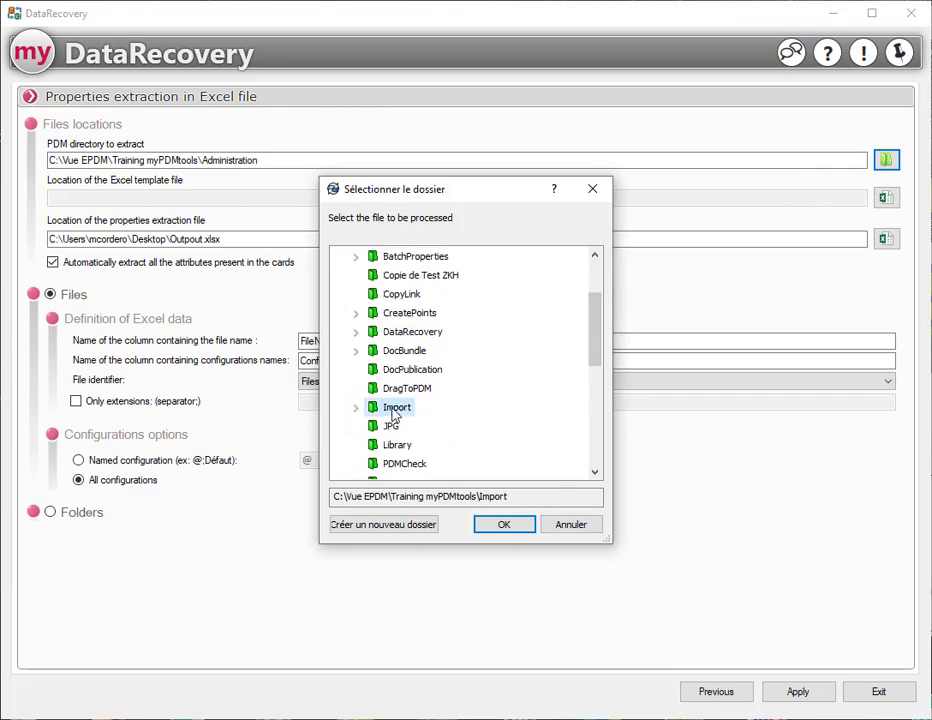
pyautogui.click(503, 527)
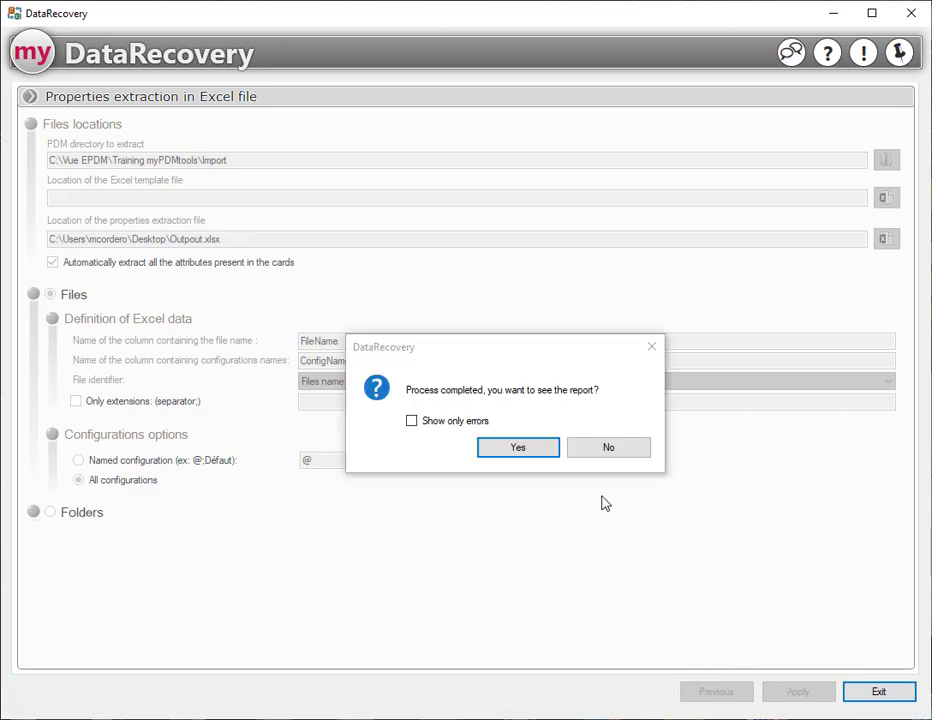
# Fill Family_Code with 225 from G2 down to row 67, then save and close Output.xlsx
pyautogui.click(596, 455)
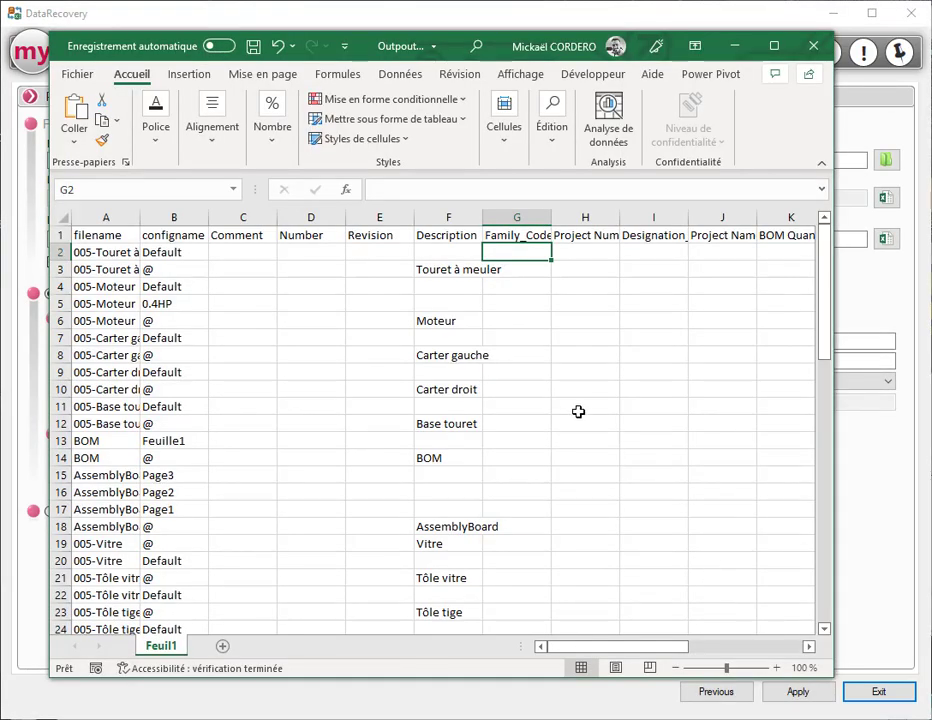
pyautogui.write('225')
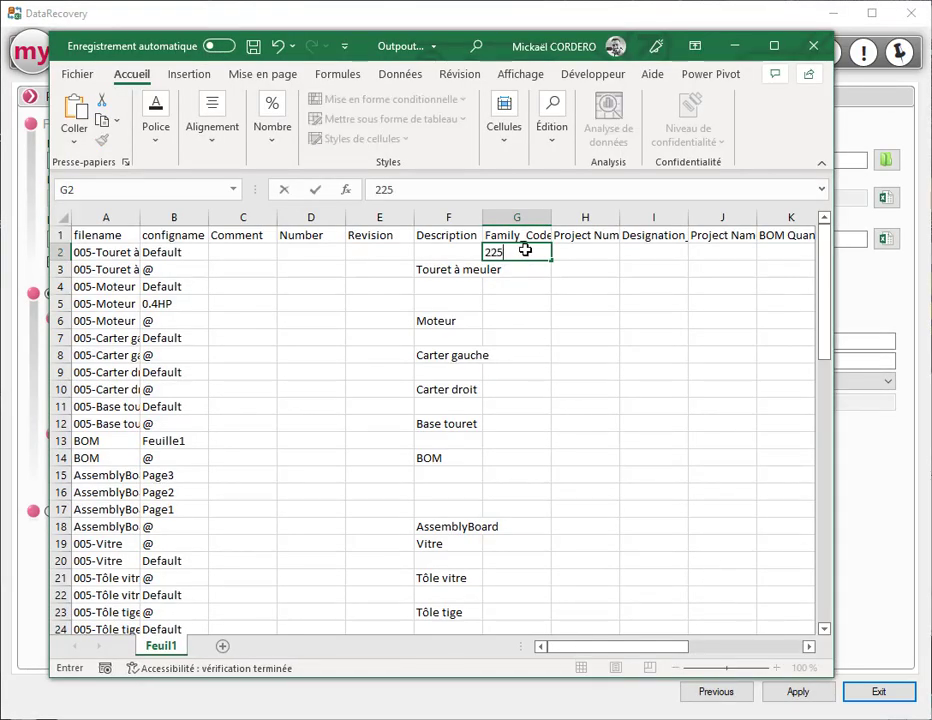
pyautogui.moveTo(552, 260); pyautogui.dragTo(529, 654)
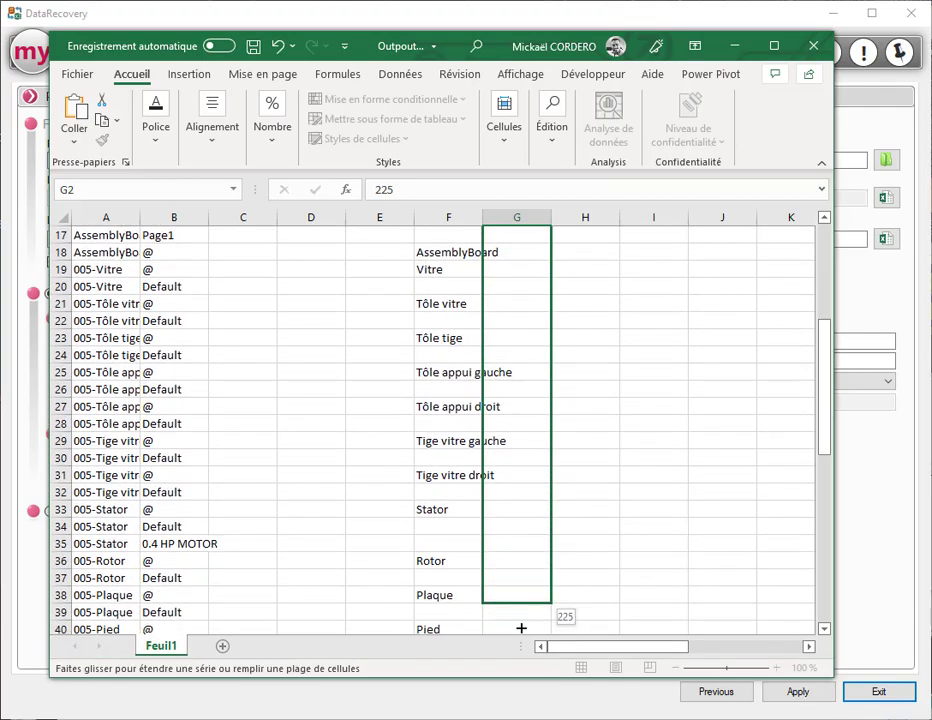
pyautogui.moveTo(529, 654)
pyautogui.mouseDown()
pyautogui.moveTo(520, 654)
pyautogui.moveTo(516, 601)
pyautogui.mouseUp()
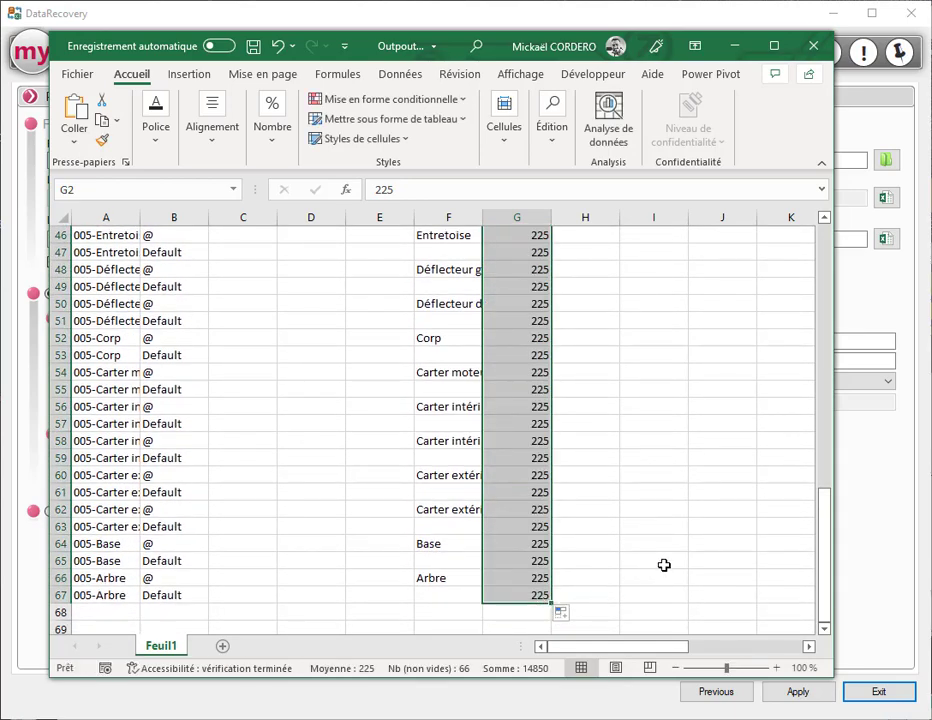
pyautogui.click(254, 46)
pyautogui.click(815, 46)
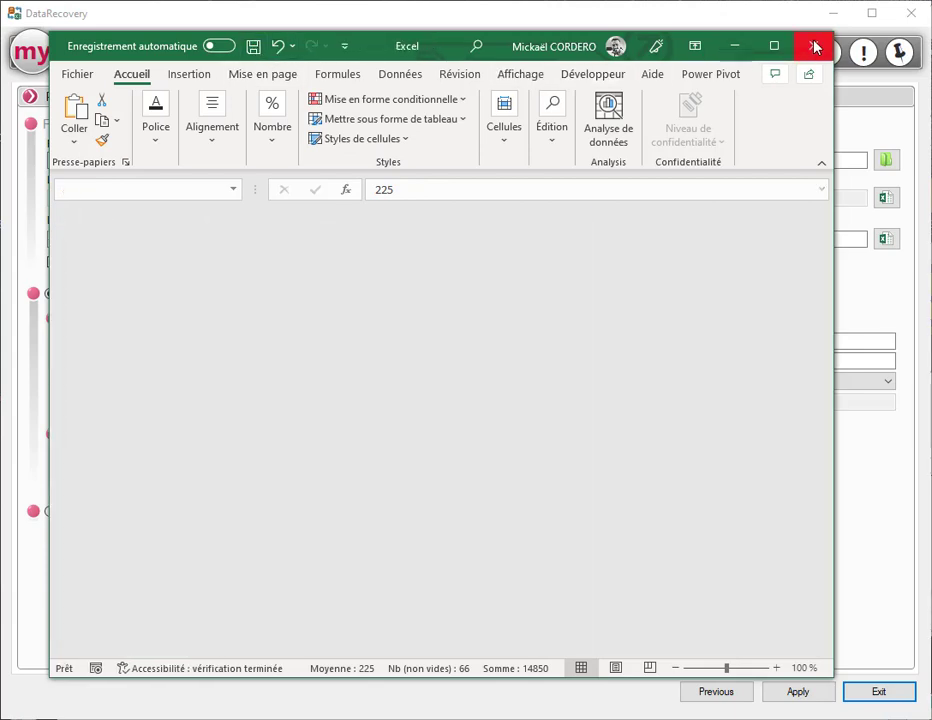
# Set up Files Cards information from Excel file with the Do not check-in files option
pyautogui.click(714, 690)
pyautogui.click(108, 376)
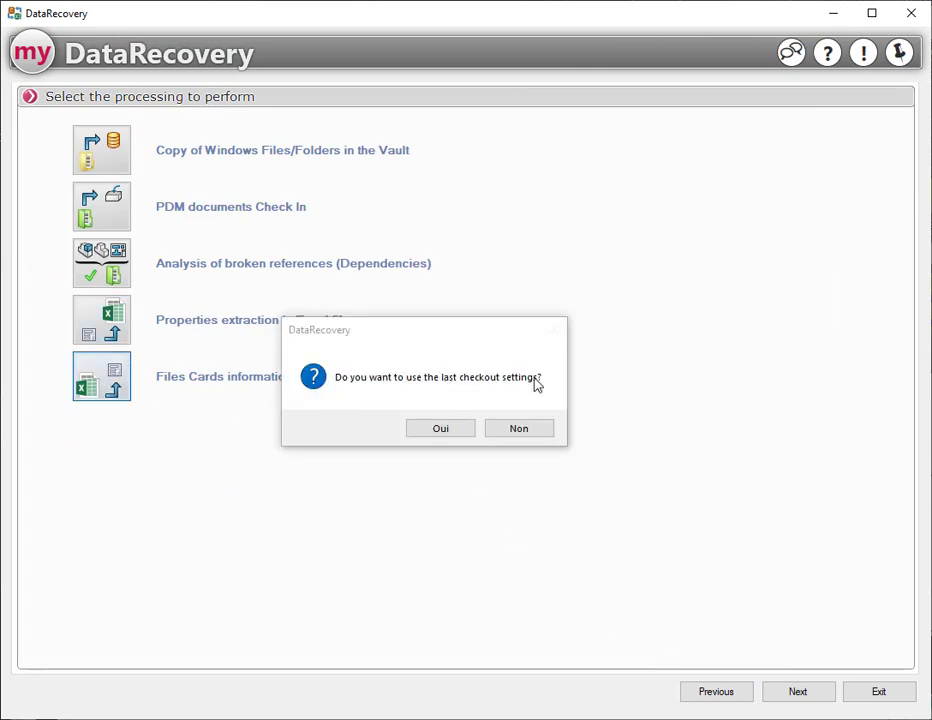
pyautogui.click(440, 431)
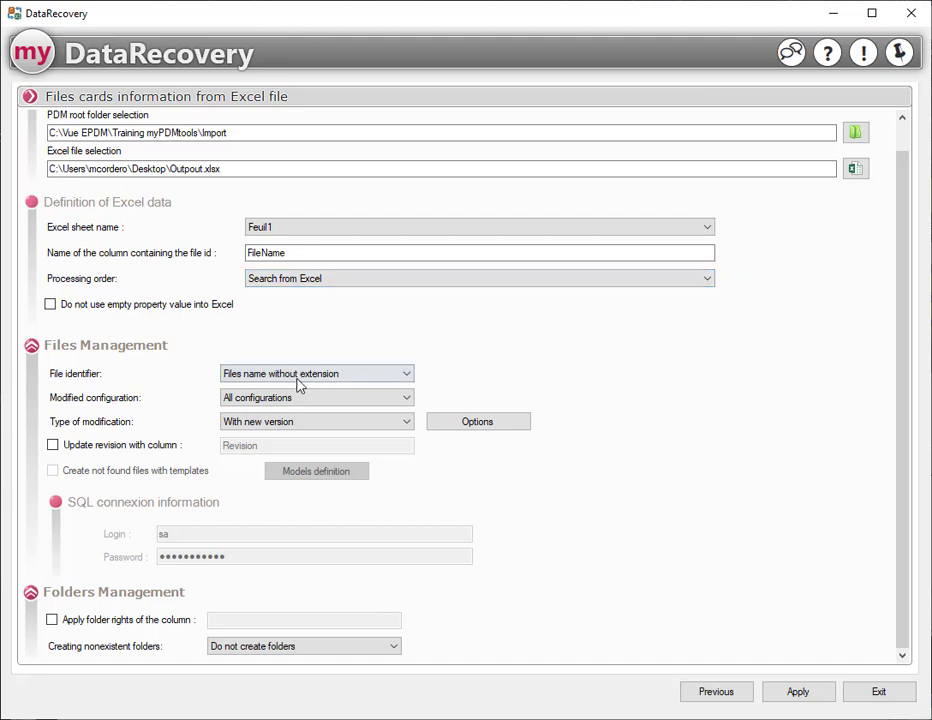
pyautogui.click(465, 428)
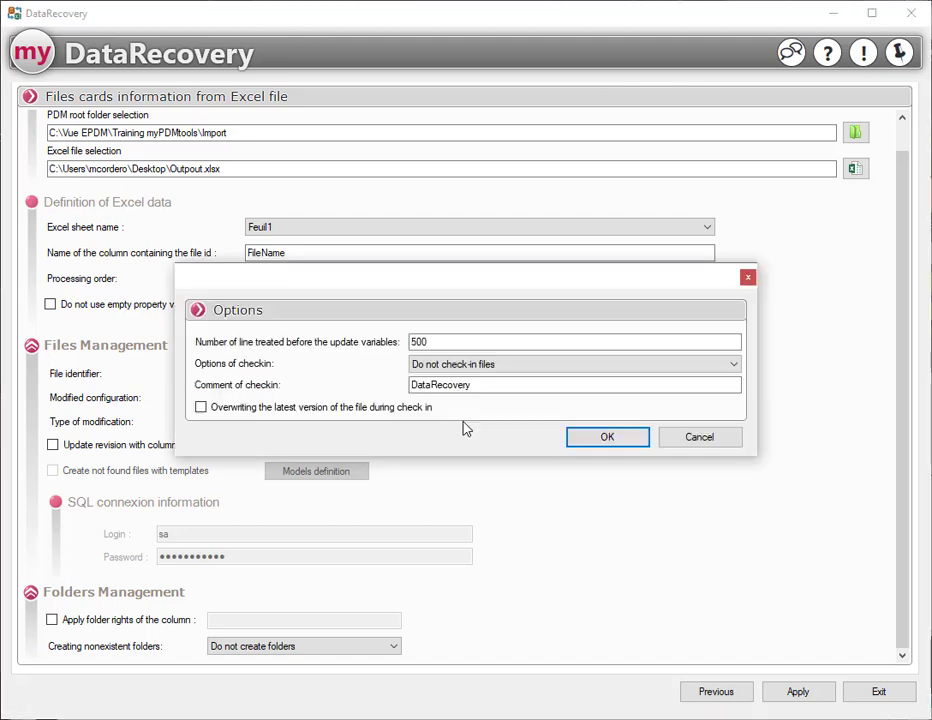
pyautogui.click(508, 366)
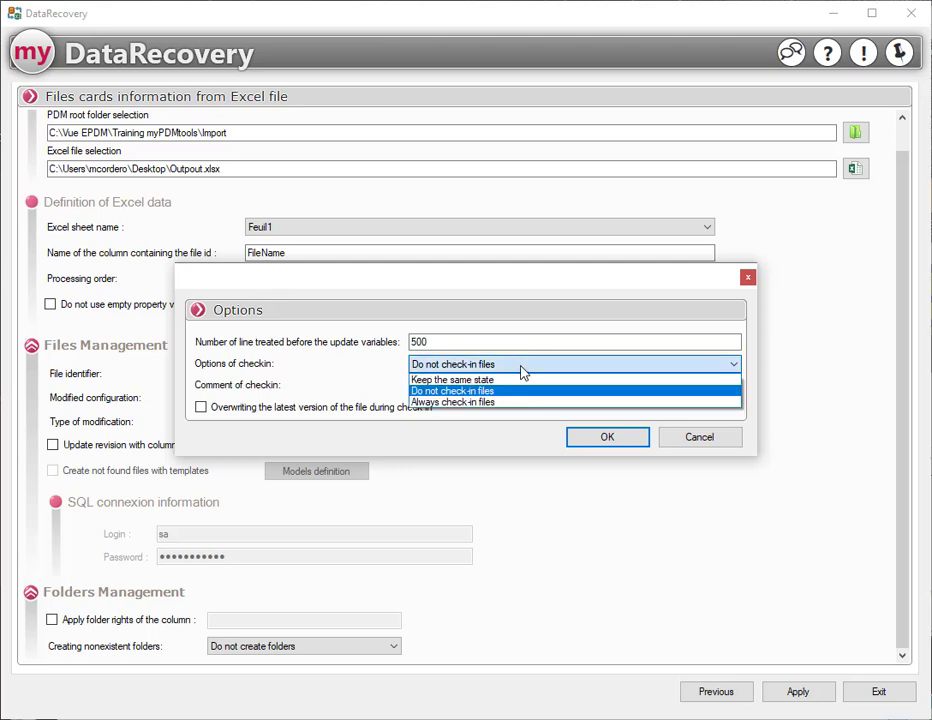
pyautogui.click(522, 369)
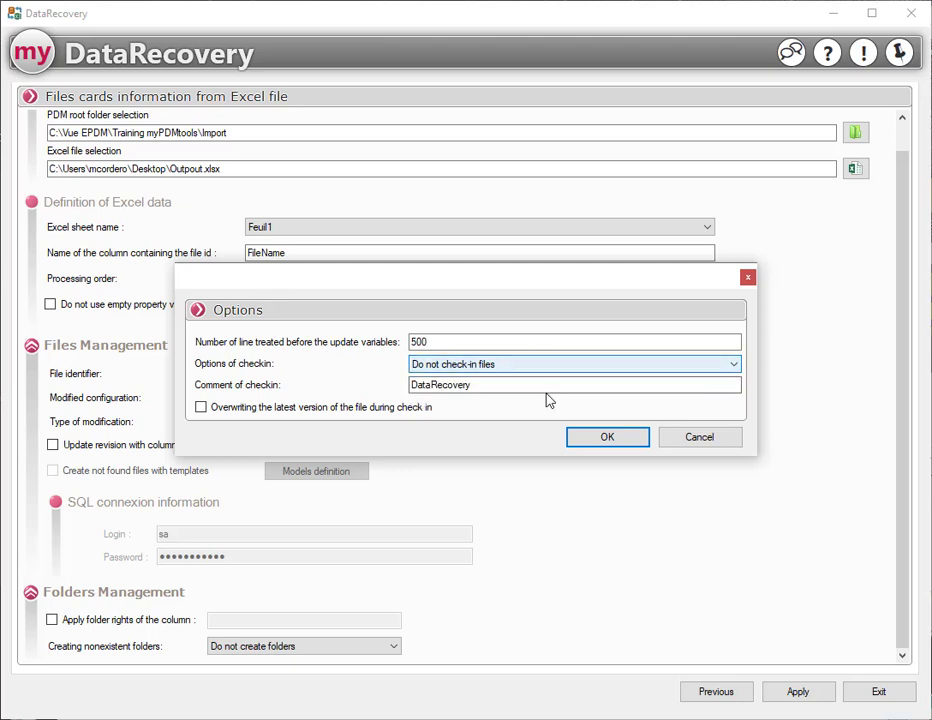
pyautogui.click(580, 438)
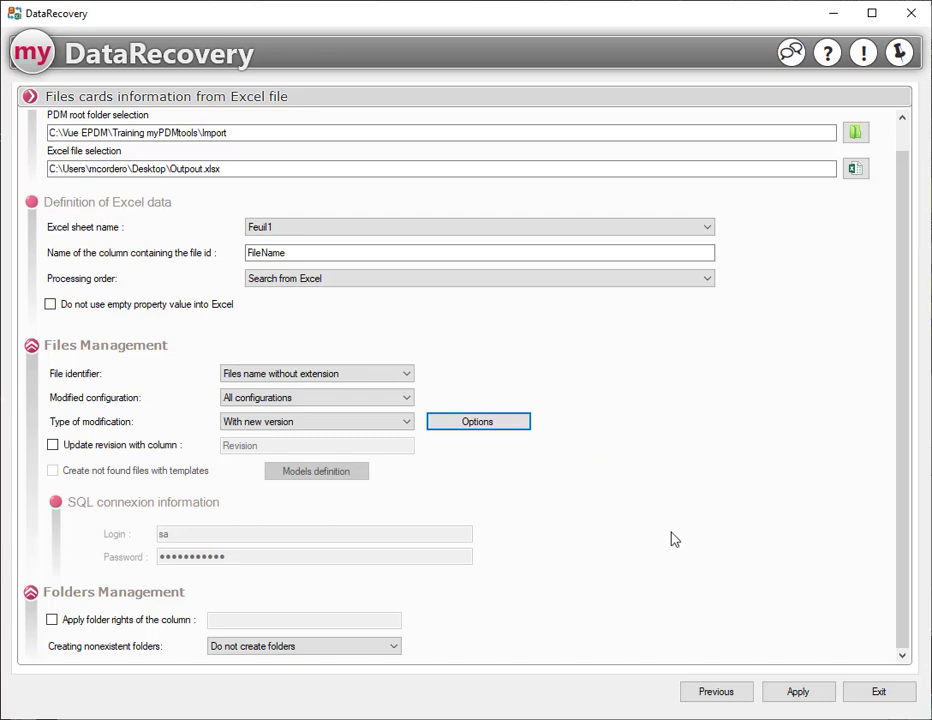
# Run the file card update for all 66 Excel rows and dismiss the completion message
pyautogui.click(791, 695)
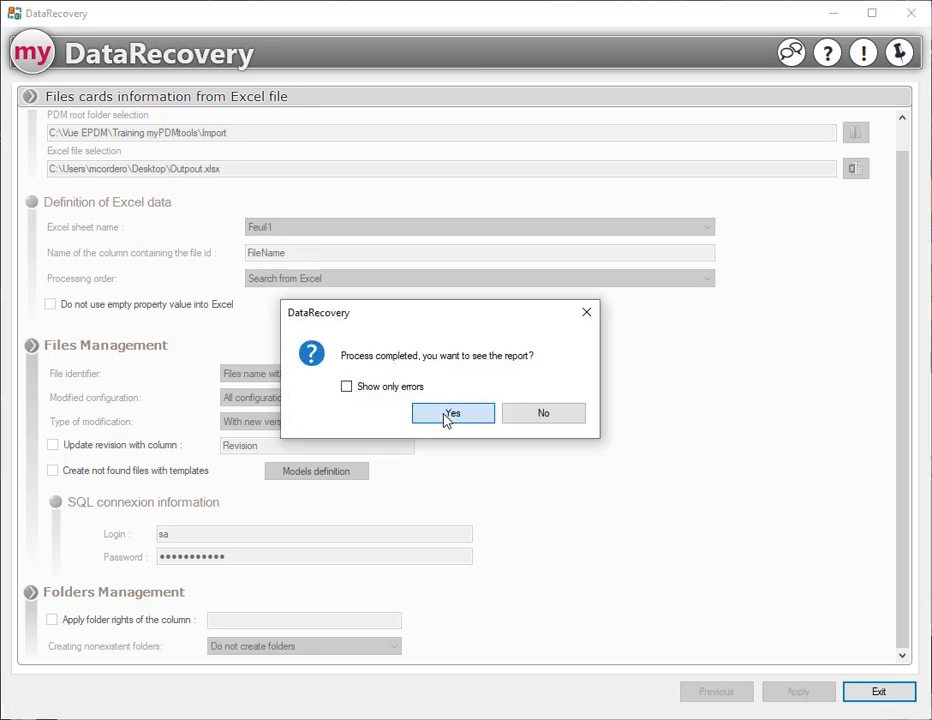
pyautogui.click(449, 414)
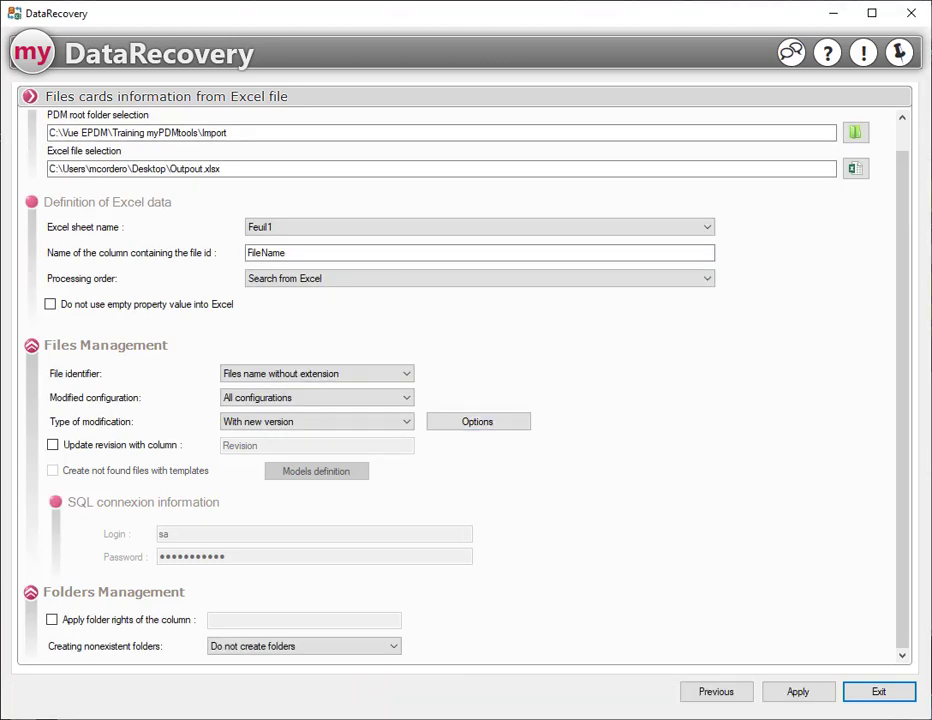